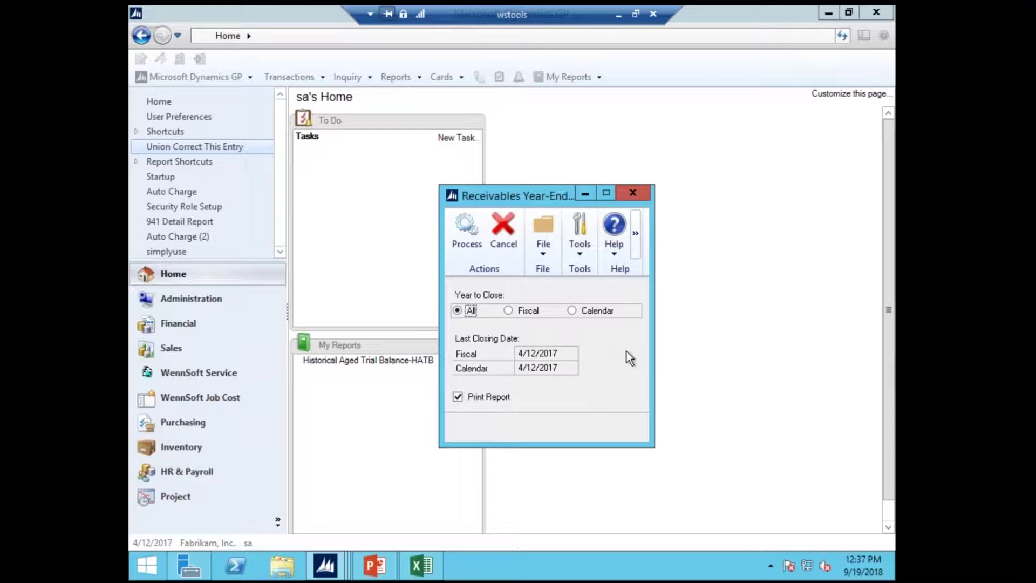
Run the receivables year-end close for all years with report printing turned off.
{"action": "left_click_drag", "start_coordinate": [529, 191], "coordinate": [468, 150]}
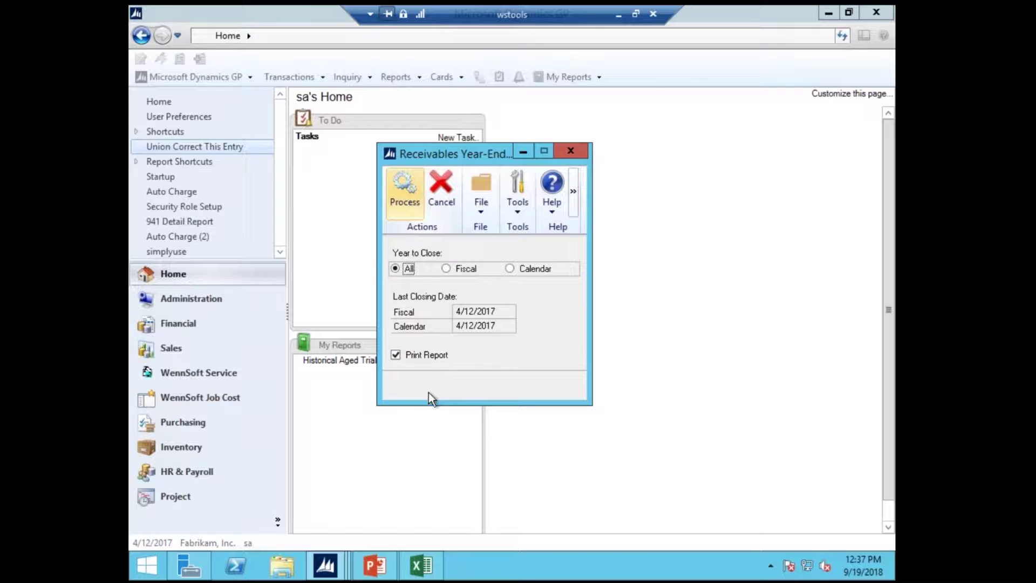
{"action": "left_click", "coordinate": [417, 350]}
{"action": "left_click", "coordinate": [398, 181]}
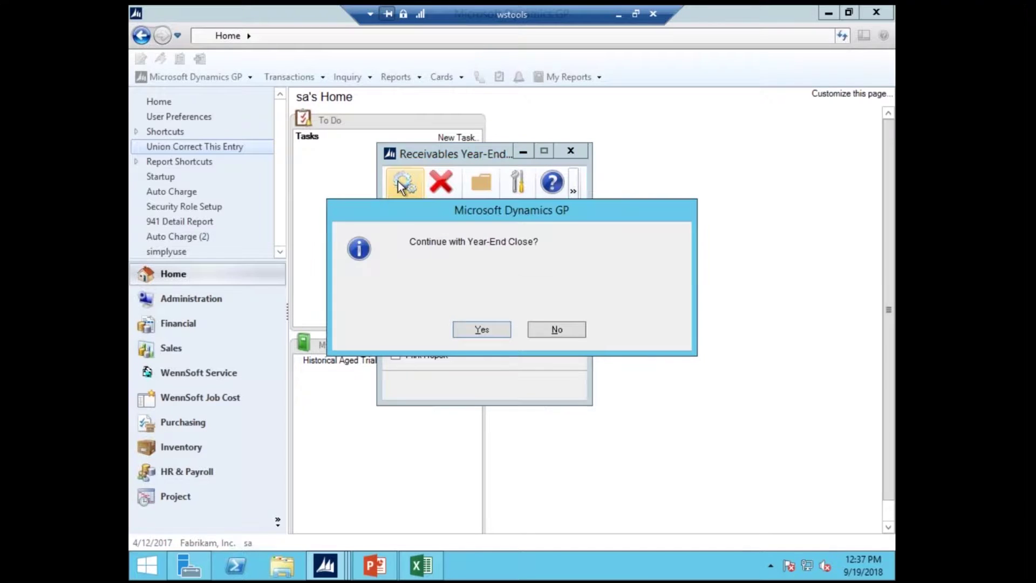
{"action": "left_click", "coordinate": [481, 330]}
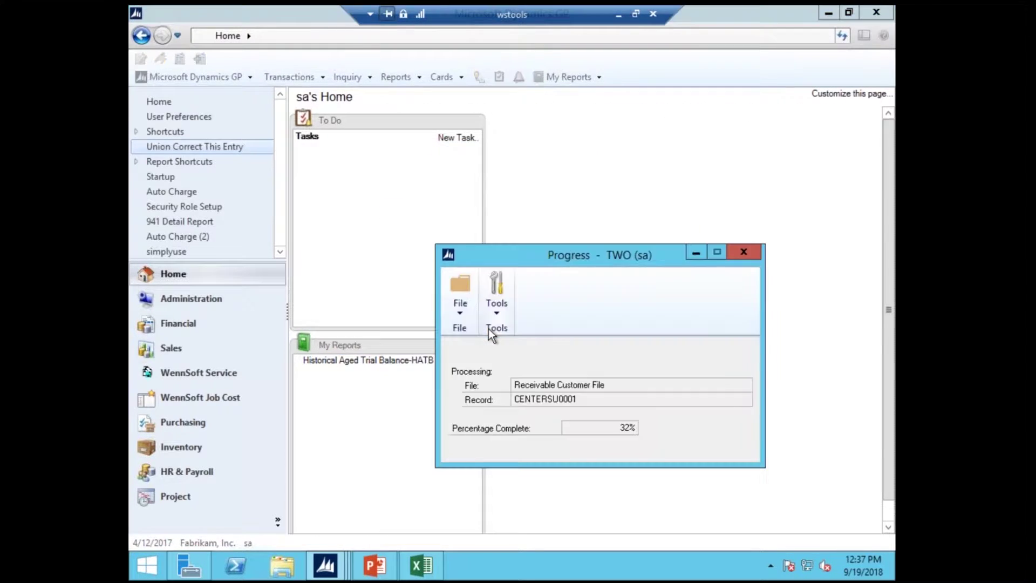
Check the year-to-date, last-year and life-to-date amounts in the customer summary of the first customer, Accurate Printing.
{"action": "mouse_move", "coordinate": [344, 558]}
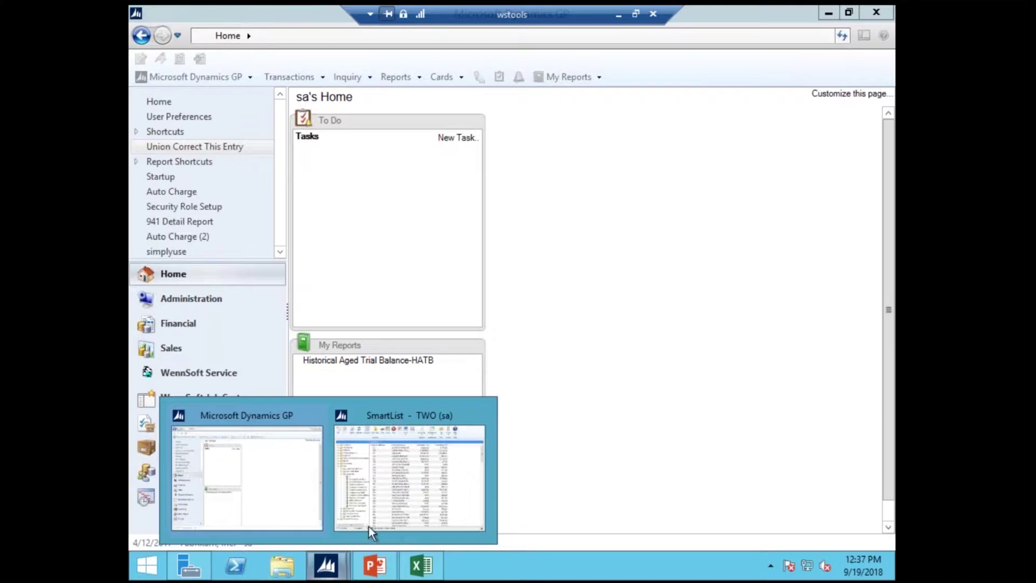
{"action": "left_click", "coordinate": [272, 479]}
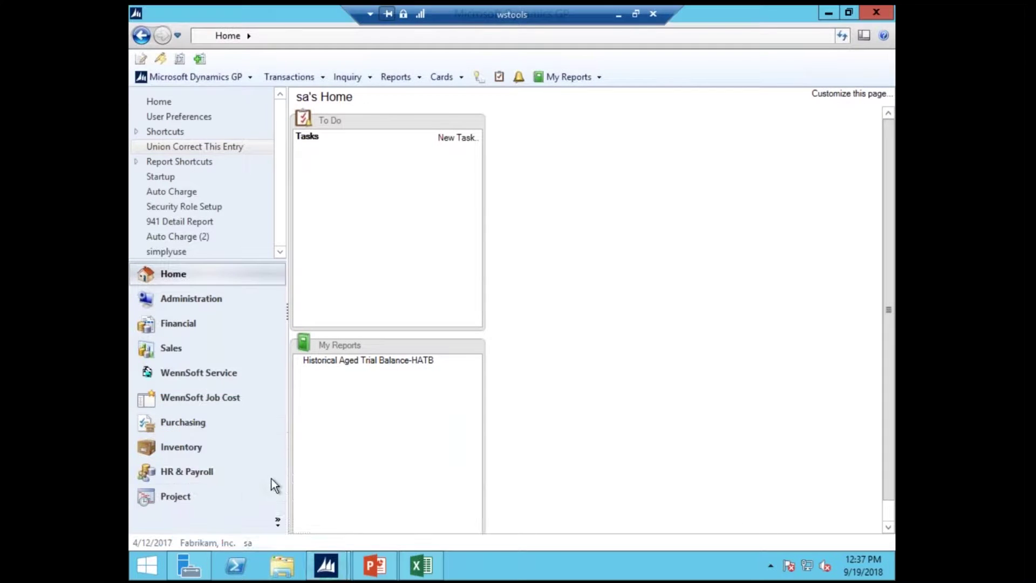
{"action": "left_click", "coordinate": [440, 76]}
{"action": "mouse_move", "coordinate": [522, 126]}
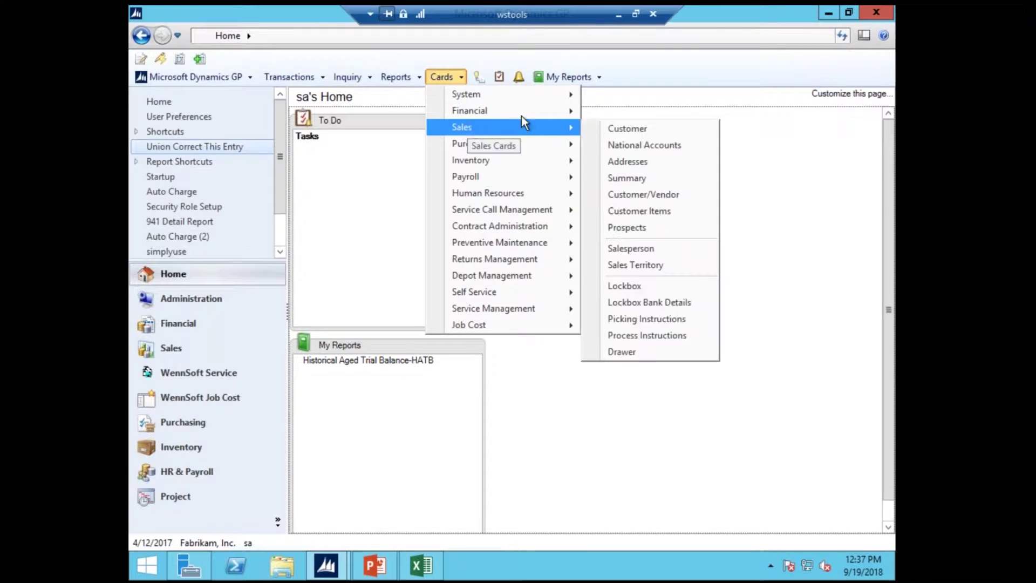
{"action": "left_click", "coordinate": [631, 177]}
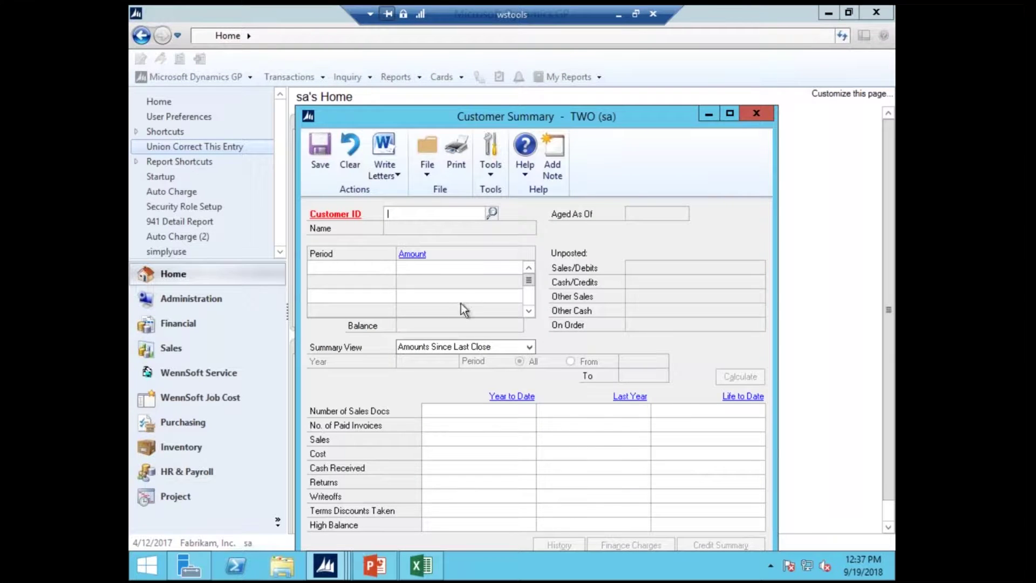
{"action": "left_click_drag", "start_coordinate": [454, 114], "coordinate": [448, 75]}
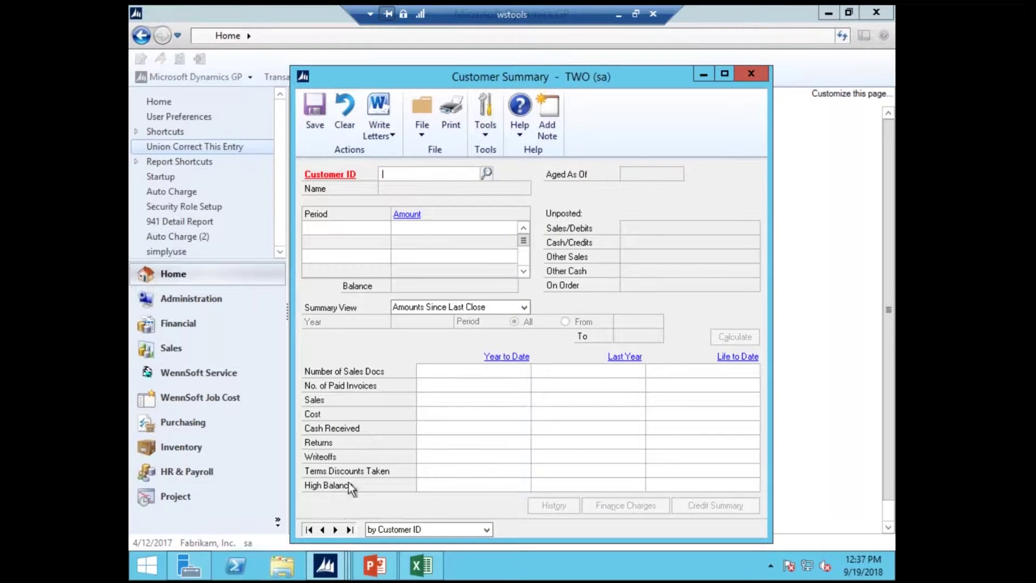
{"action": "left_click", "coordinate": [335, 530]}
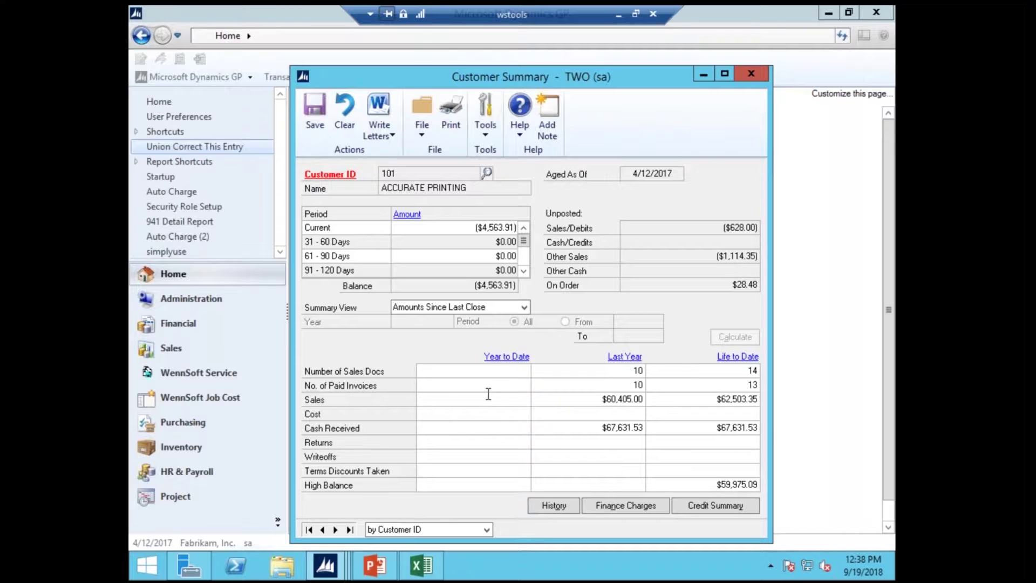
{"action": "left_click", "coordinate": [750, 78]}
Use the Receivables Summary Recalc sales utility to recalculate the current calendar year, 1/1/2017 to 12/31/2017.
{"action": "mouse_move", "coordinate": [333, 568]}
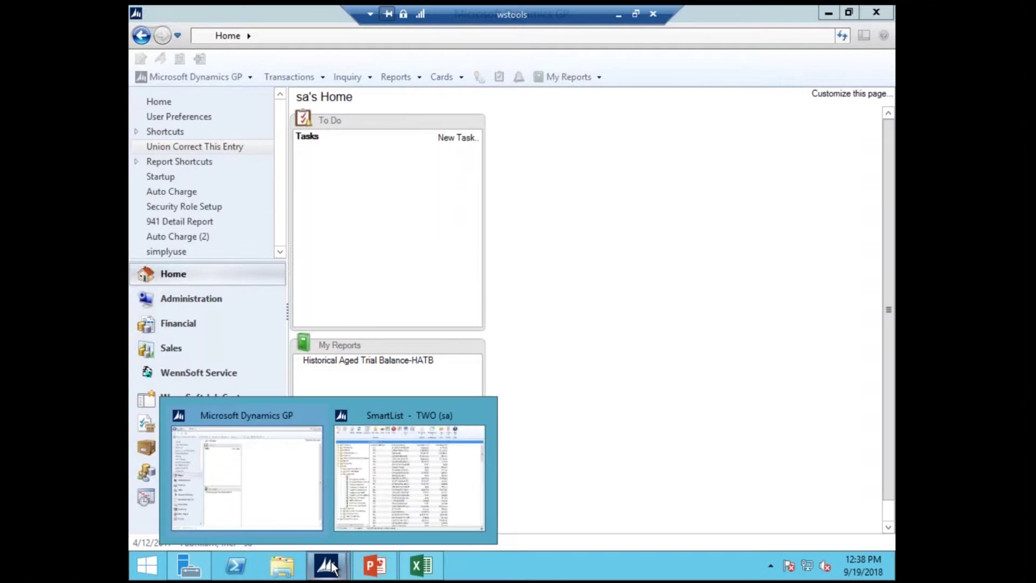
{"action": "left_click", "coordinate": [241, 79]}
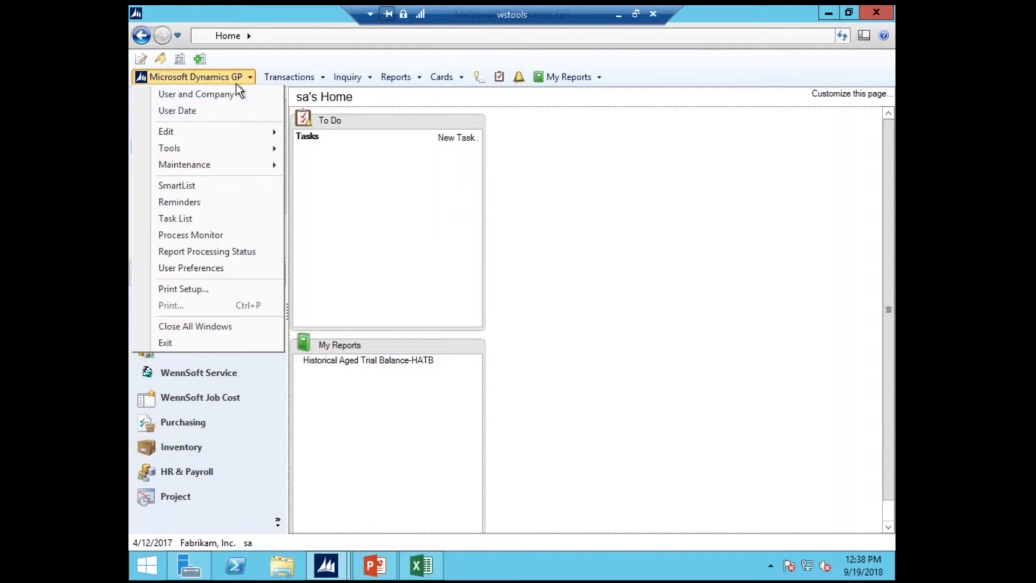
{"action": "mouse_move", "coordinate": [240, 149]}
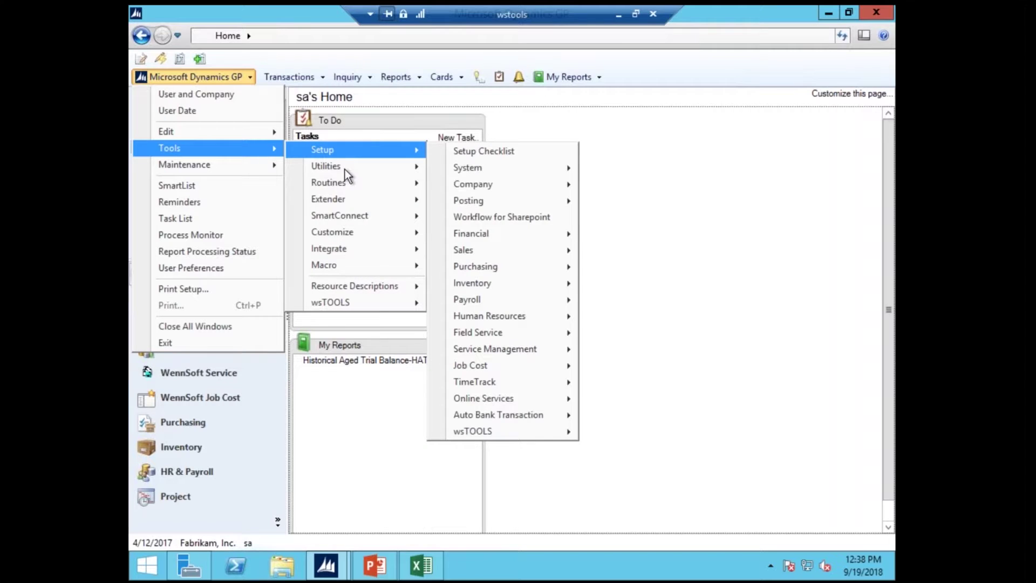
{"action": "mouse_move", "coordinate": [344, 180]}
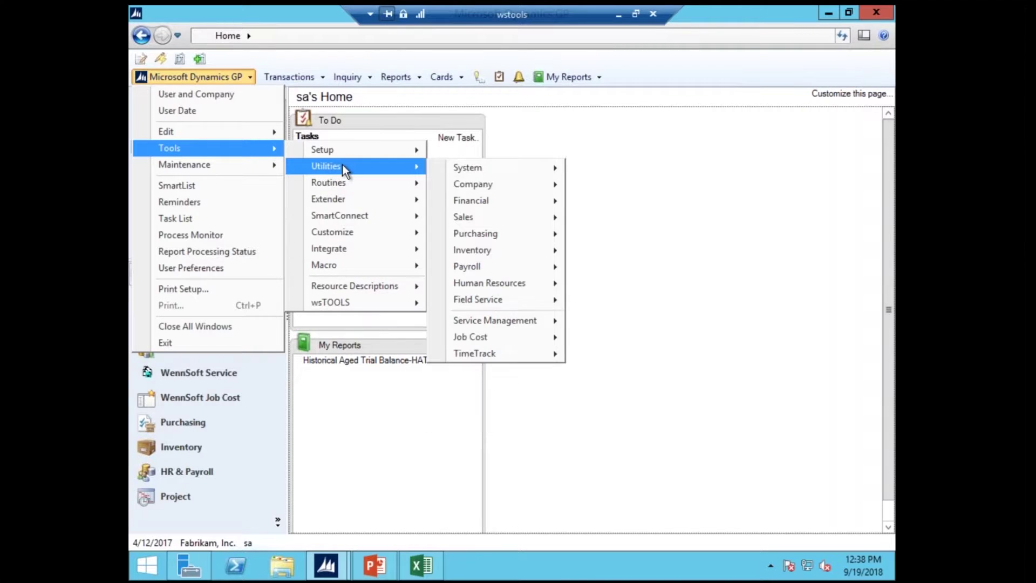
{"action": "mouse_move", "coordinate": [532, 215]}
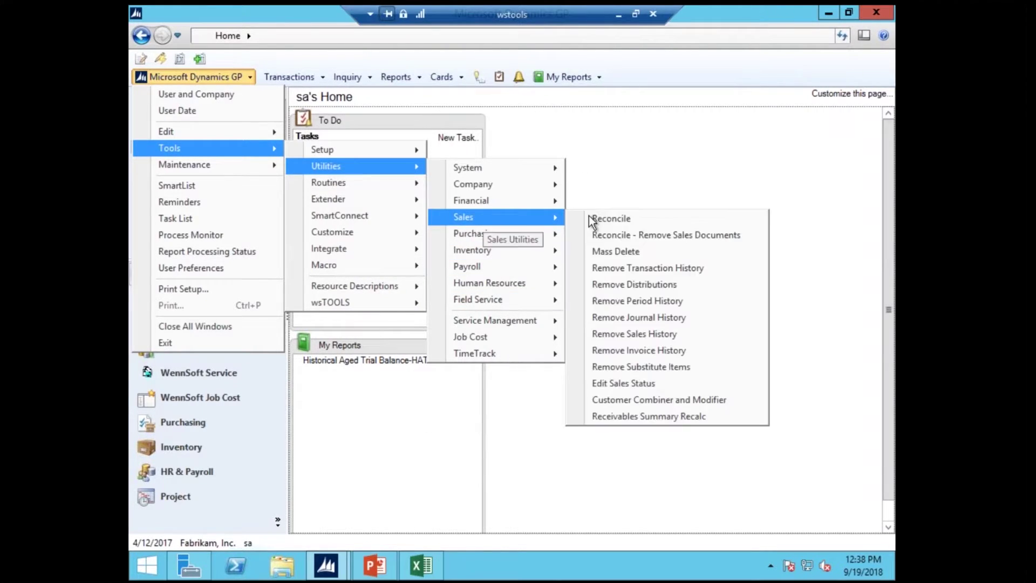
{"action": "left_click", "coordinate": [639, 417]}
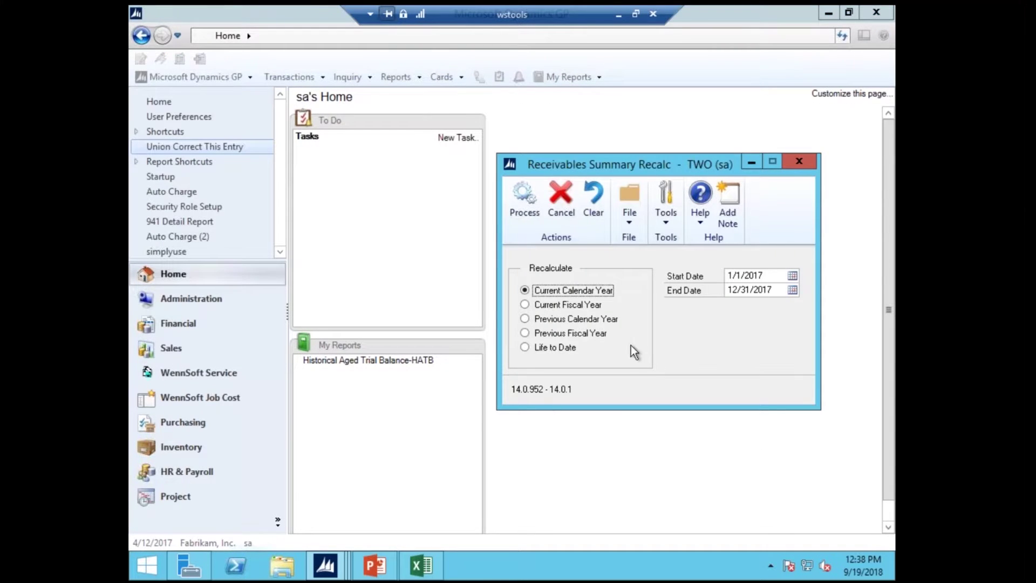
{"action": "left_click_drag", "start_coordinate": [615, 165], "coordinate": [449, 136]}
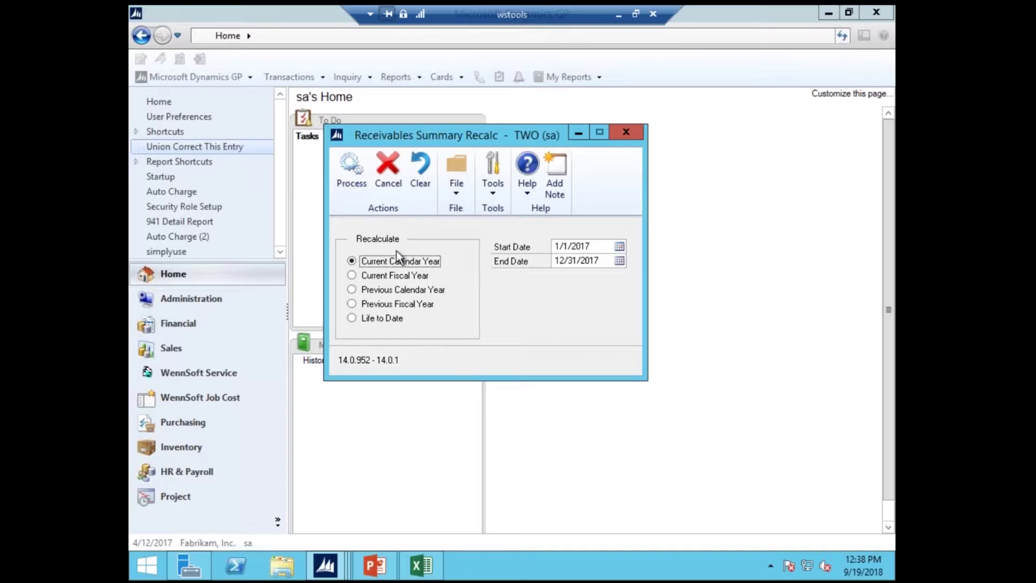
{"action": "left_click", "coordinate": [350, 167]}
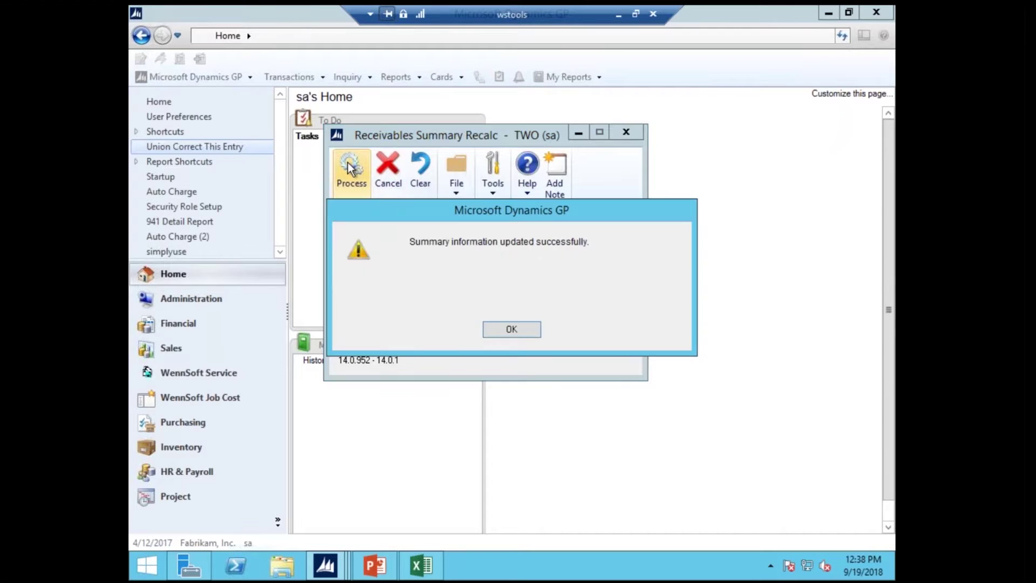
{"action": "left_click", "coordinate": [515, 329]}
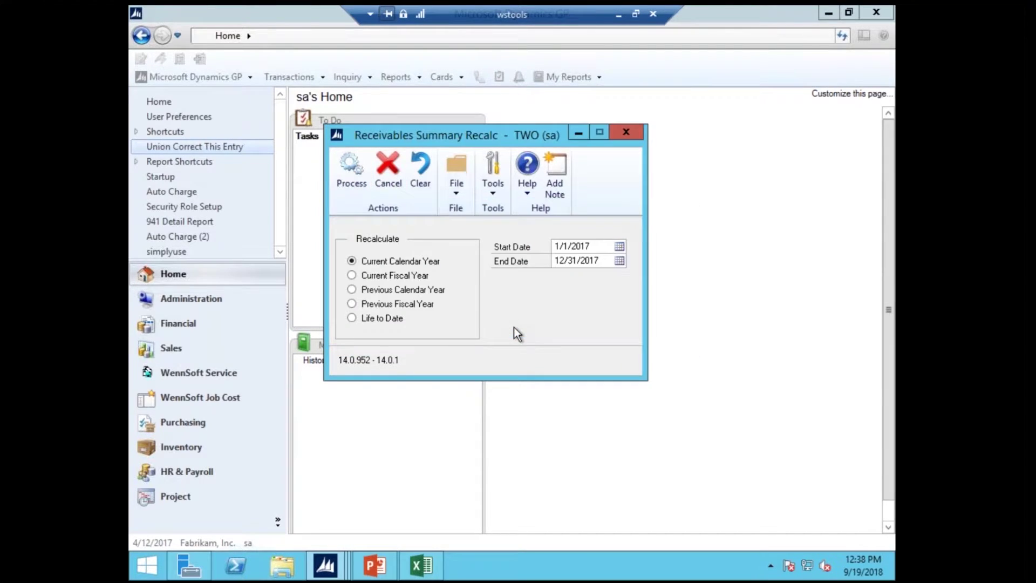
Recalculate the receivables summary for the previous calendar year and for the current fiscal year.
{"action": "left_click", "coordinate": [357, 290]}
{"action": "left_click", "coordinate": [353, 164]}
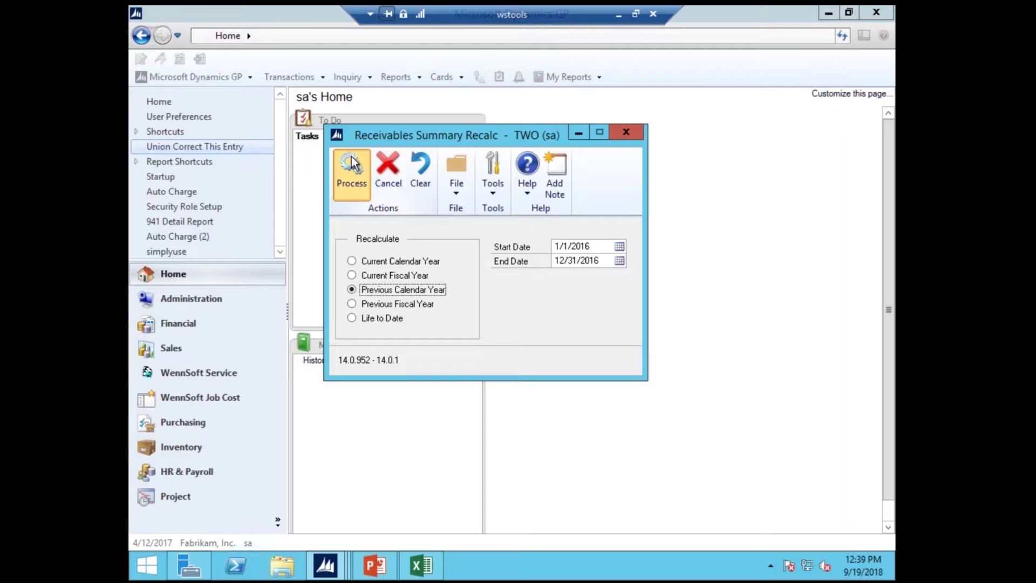
{"action": "left_click", "coordinate": [519, 328]}
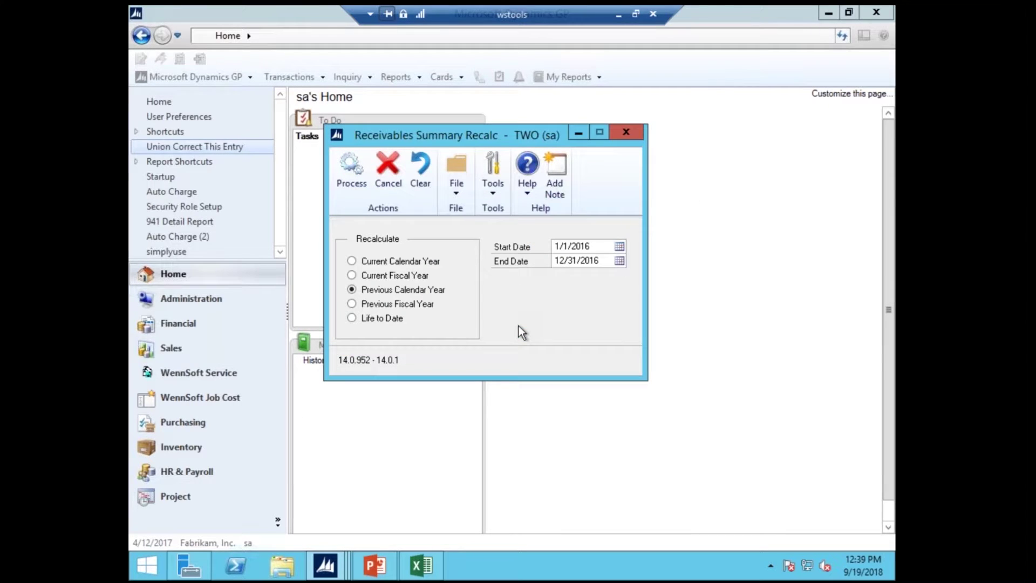
{"action": "left_click", "coordinate": [360, 277]}
{"action": "left_click", "coordinate": [345, 164]}
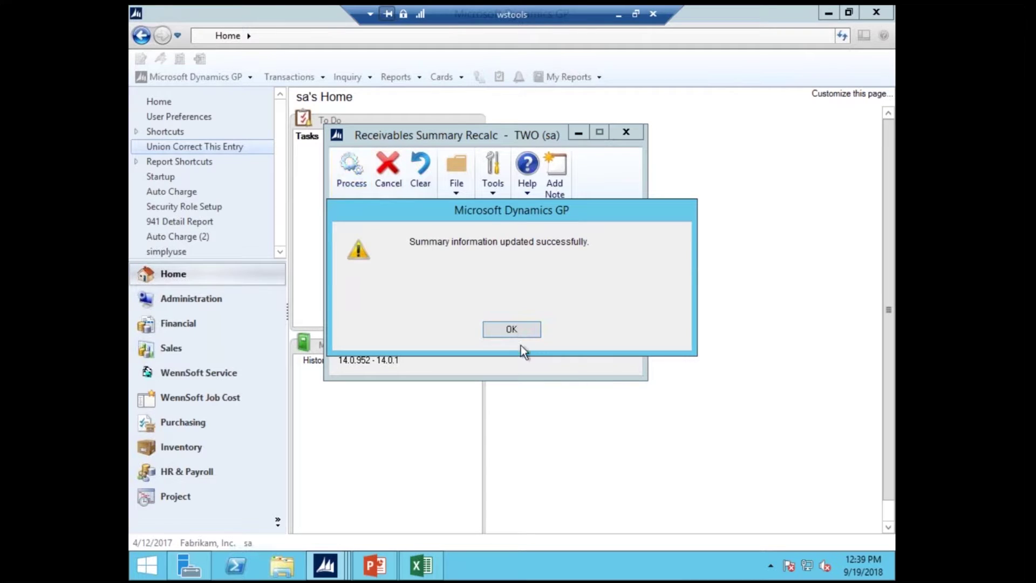
{"action": "left_click", "coordinate": [512, 330]}
Recalculate the receivables summary for the previous fiscal year and for the life-to-date amounts.
{"action": "left_click", "coordinate": [359, 300]}
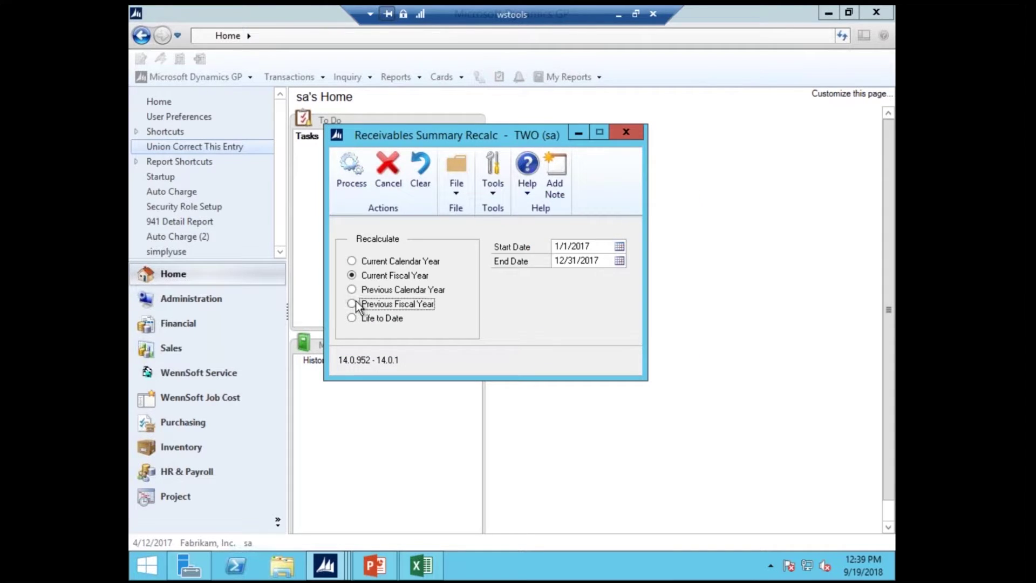
{"action": "left_click", "coordinate": [352, 175]}
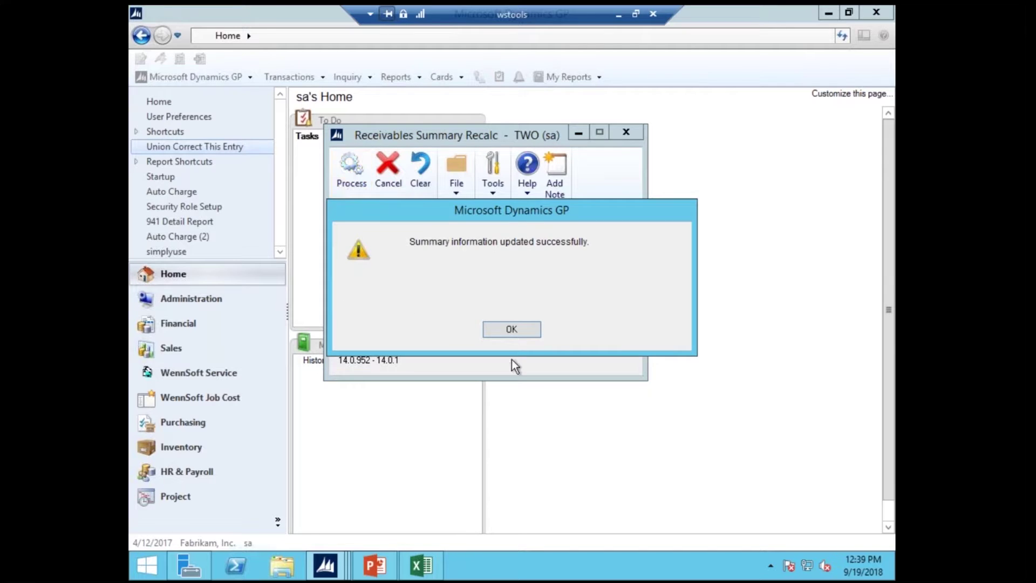
{"action": "left_click", "coordinate": [506, 331]}
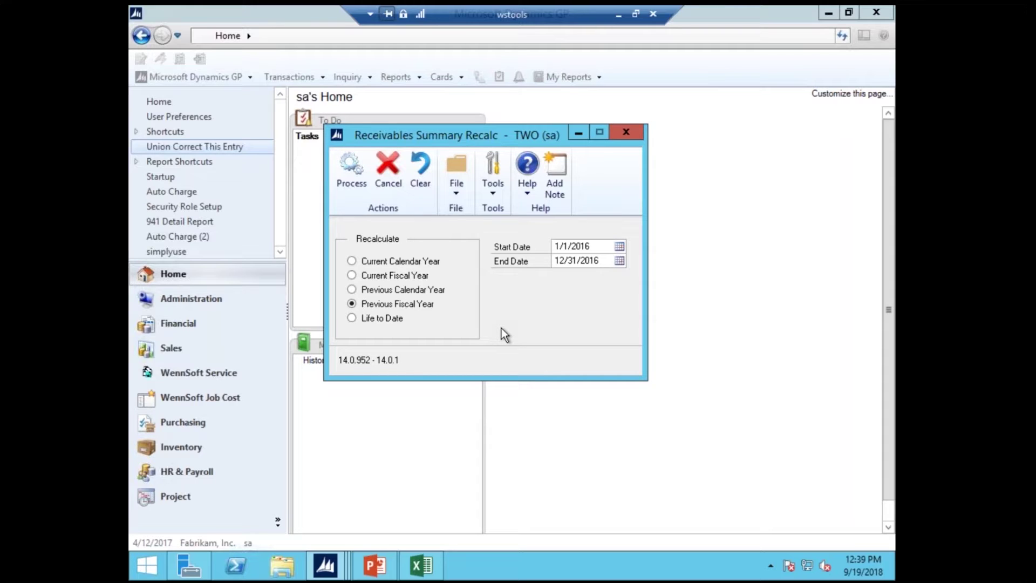
{"action": "left_click", "coordinate": [357, 321]}
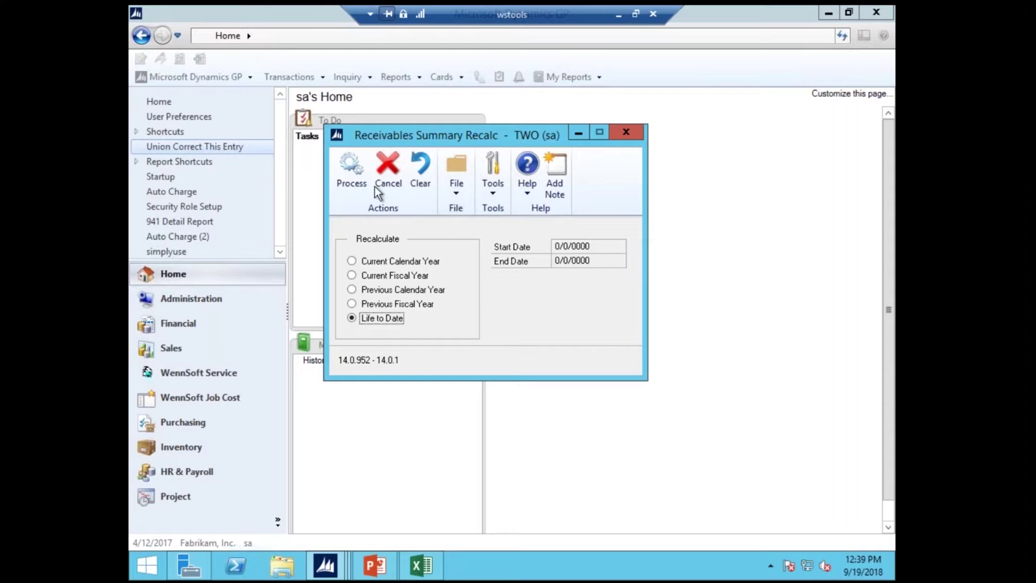
{"action": "left_click", "coordinate": [352, 174]}
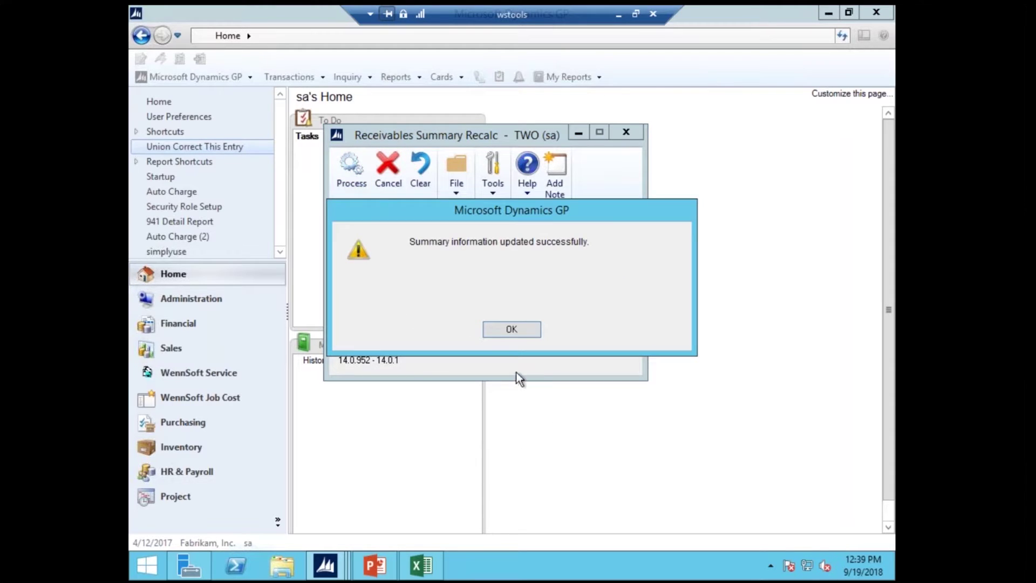
{"action": "left_click", "coordinate": [515, 330]}
Review the customers' total year-to-date and last-year sales in the SmartList window and return to the home window.
{"action": "mouse_move", "coordinate": [330, 567]}
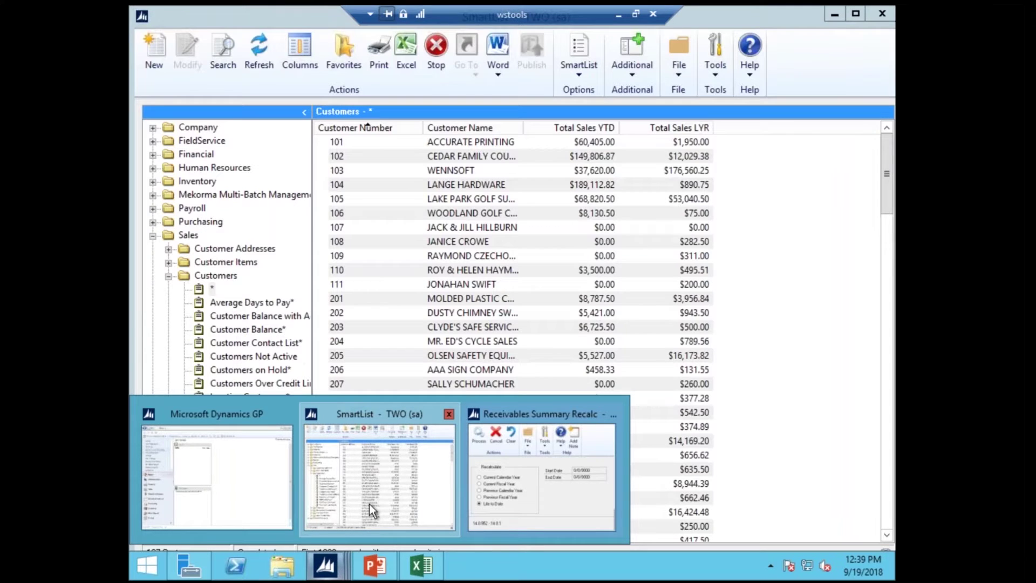
{"action": "left_click", "coordinate": [369, 504]}
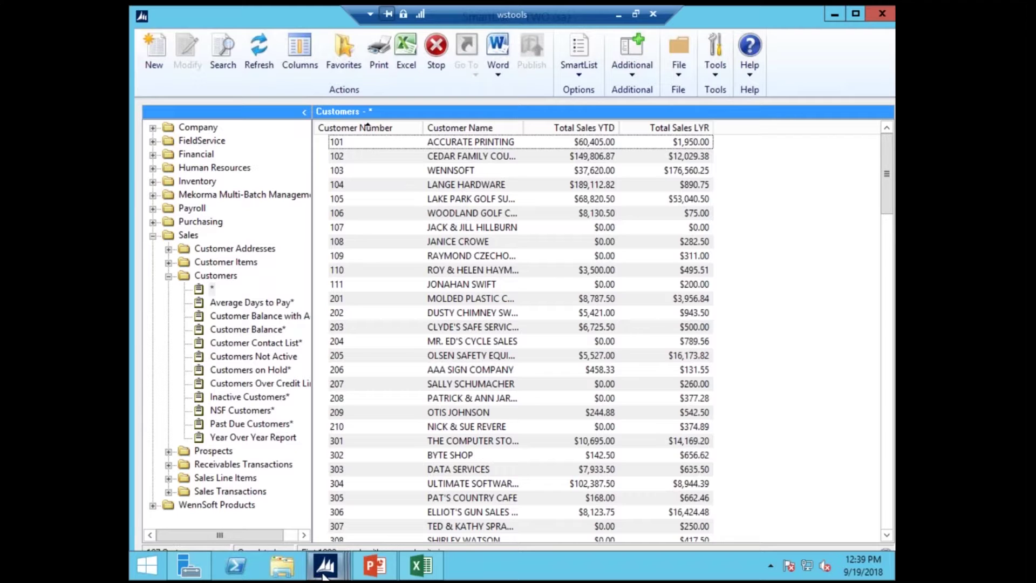
{"action": "mouse_move", "coordinate": [326, 576]}
{"action": "left_click", "coordinate": [218, 501]}
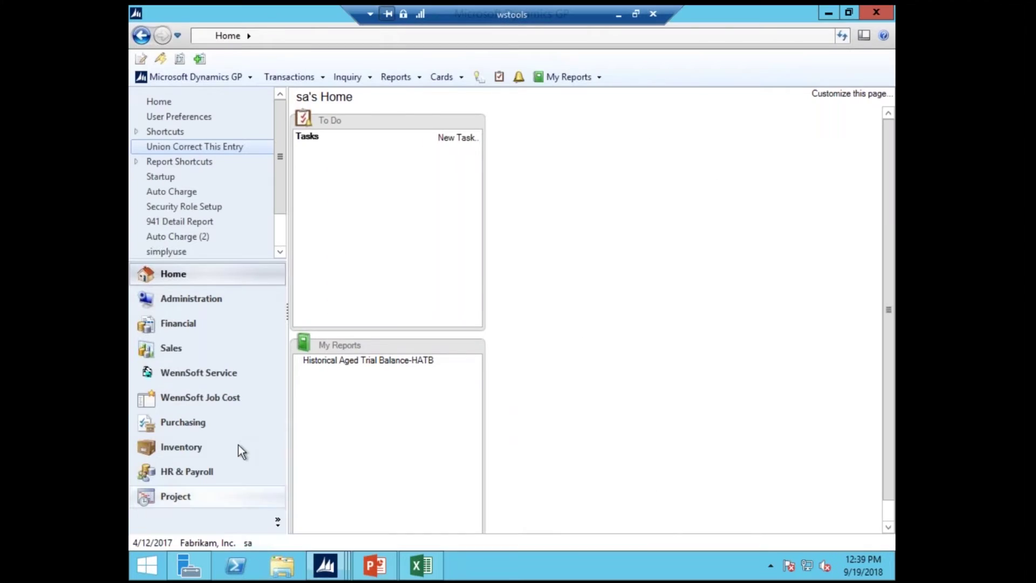
Examine the year-to-date and last-year sales in the customer summary of the first customer, Accurate Printing.
{"action": "left_click", "coordinate": [439, 82]}
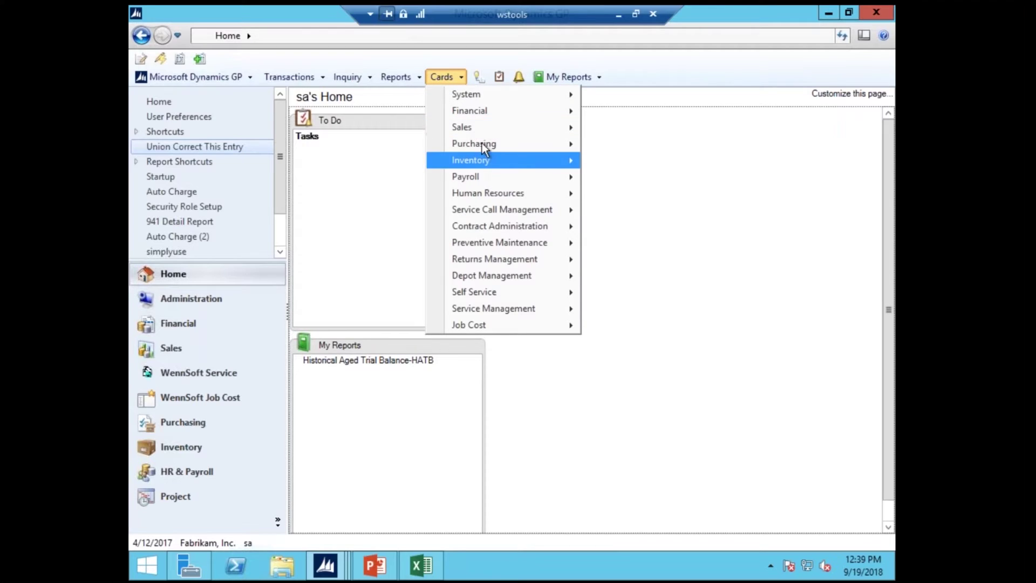
{"action": "mouse_move", "coordinate": [479, 134]}
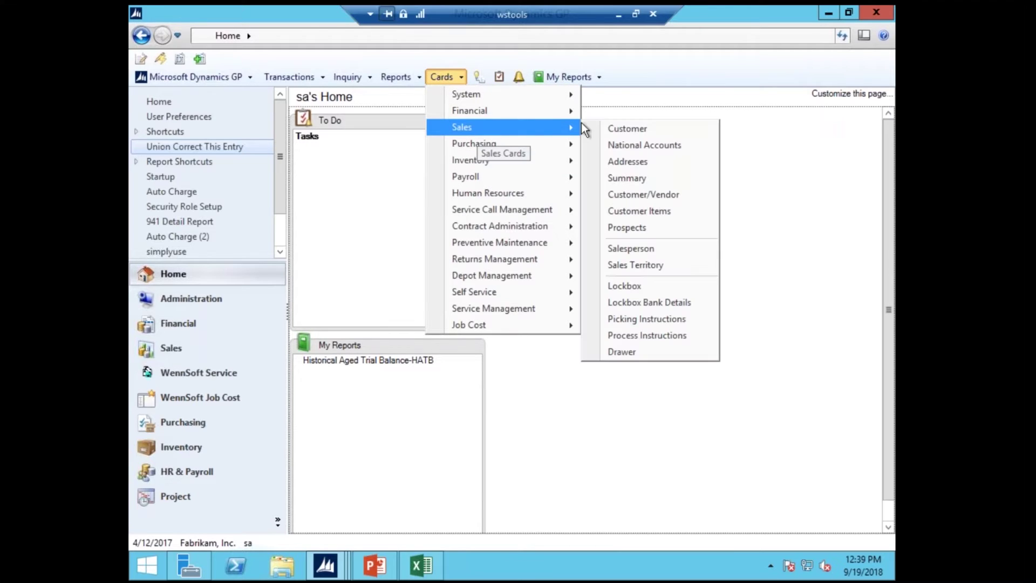
{"action": "left_click", "coordinate": [628, 182]}
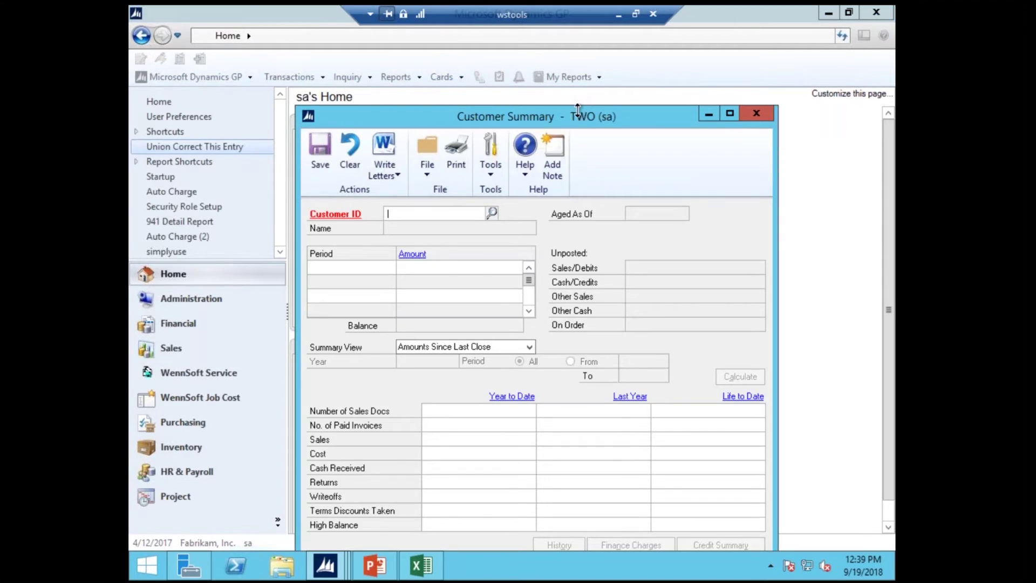
{"action": "left_click_drag", "start_coordinate": [577, 112], "coordinate": [573, 74]}
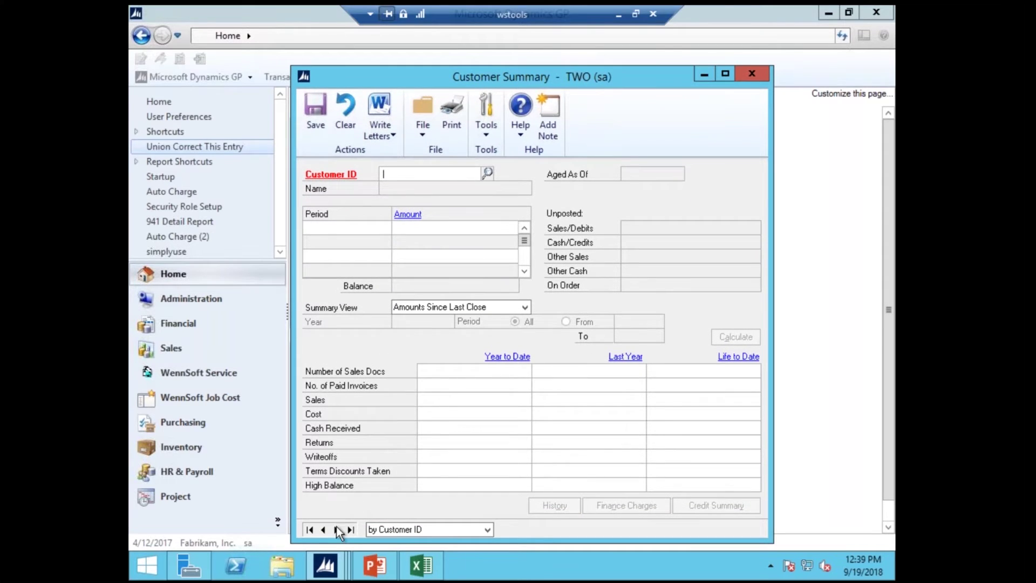
{"action": "left_click", "coordinate": [337, 530]}
{"action": "double_click", "coordinate": [512, 399]}
{"action": "double_click", "coordinate": [604, 399]}
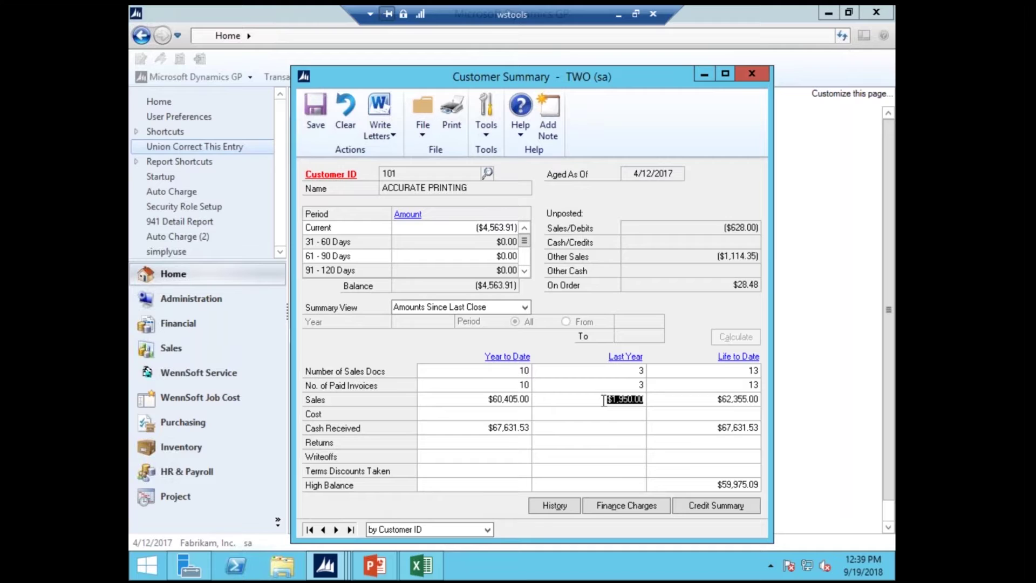